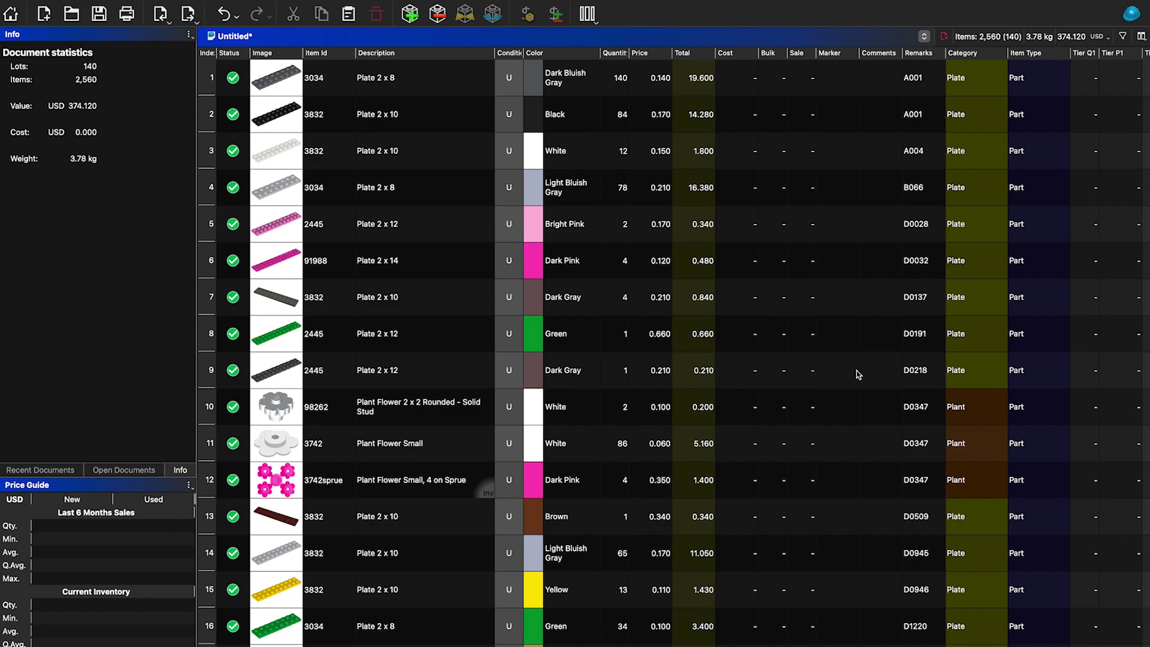
# Show the filter bar and inspect its column list, kept on Any, and its condition list
pyautogui.click(1123, 36)
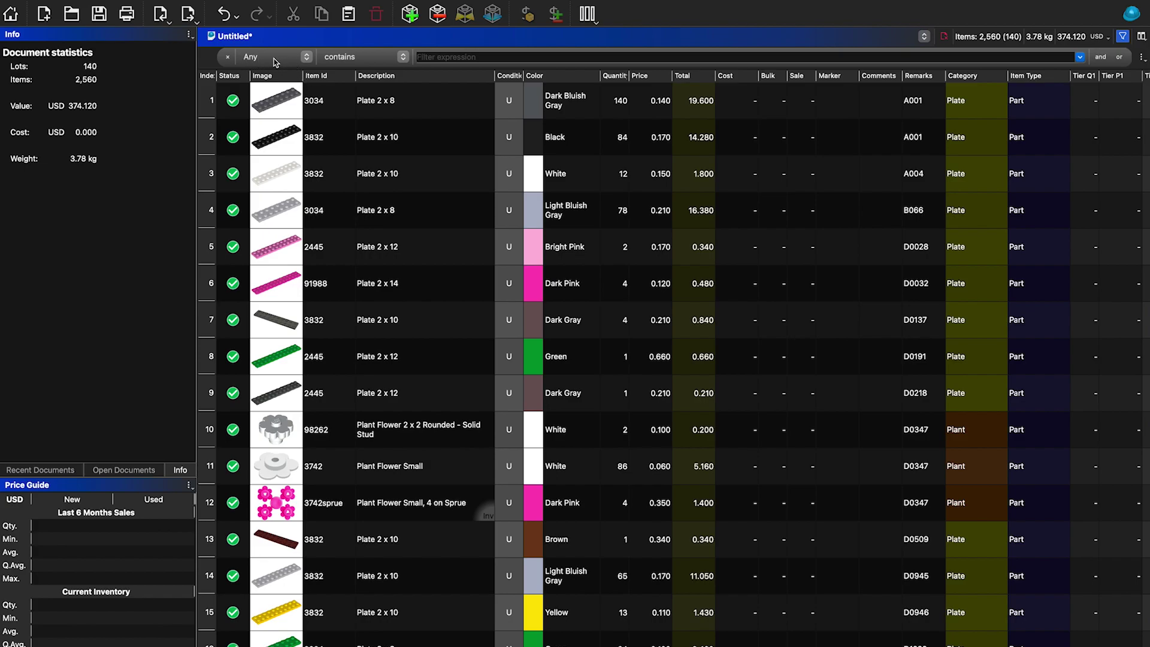
pyautogui.click(292, 63)
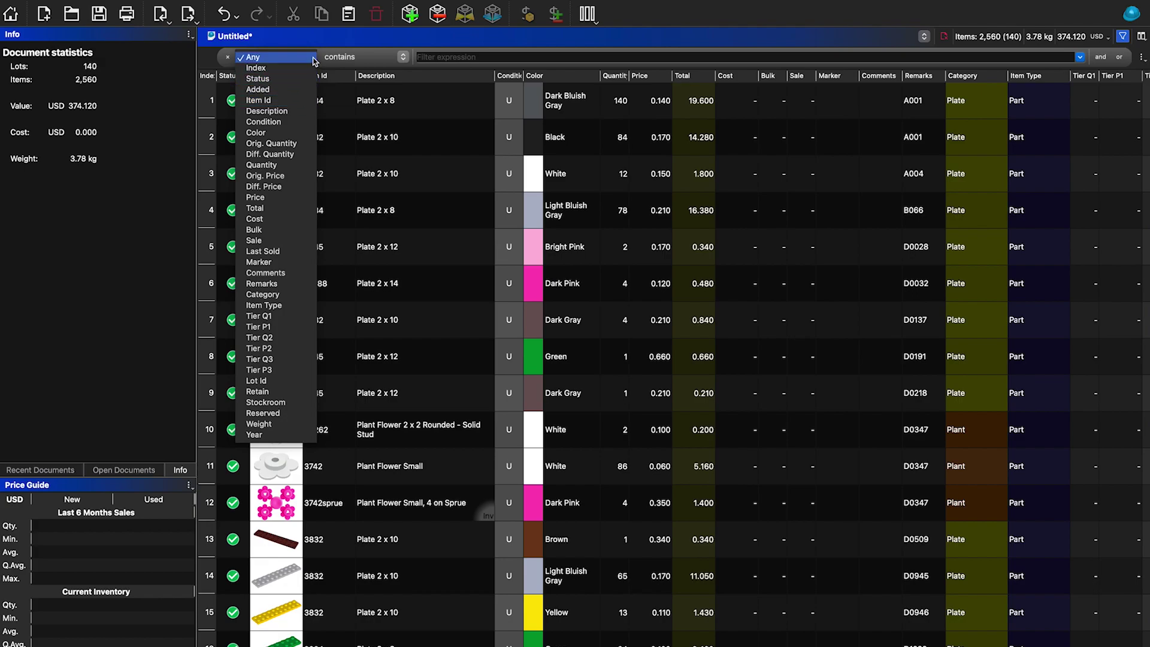
pyautogui.click(450, 175)
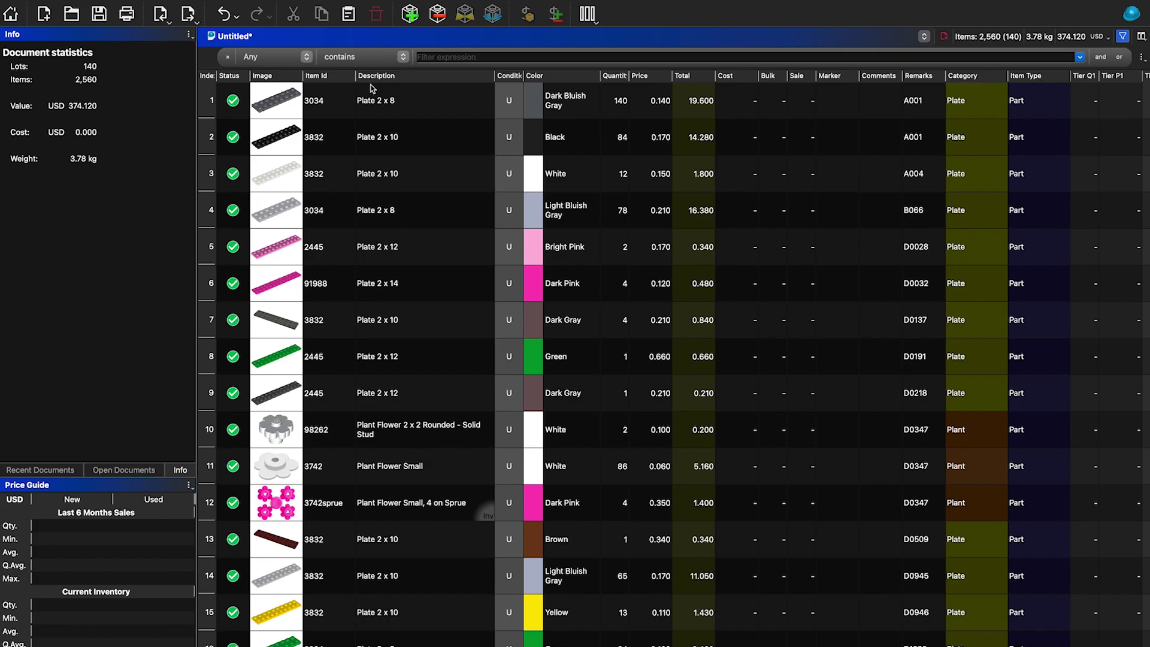
pyautogui.click(301, 57)
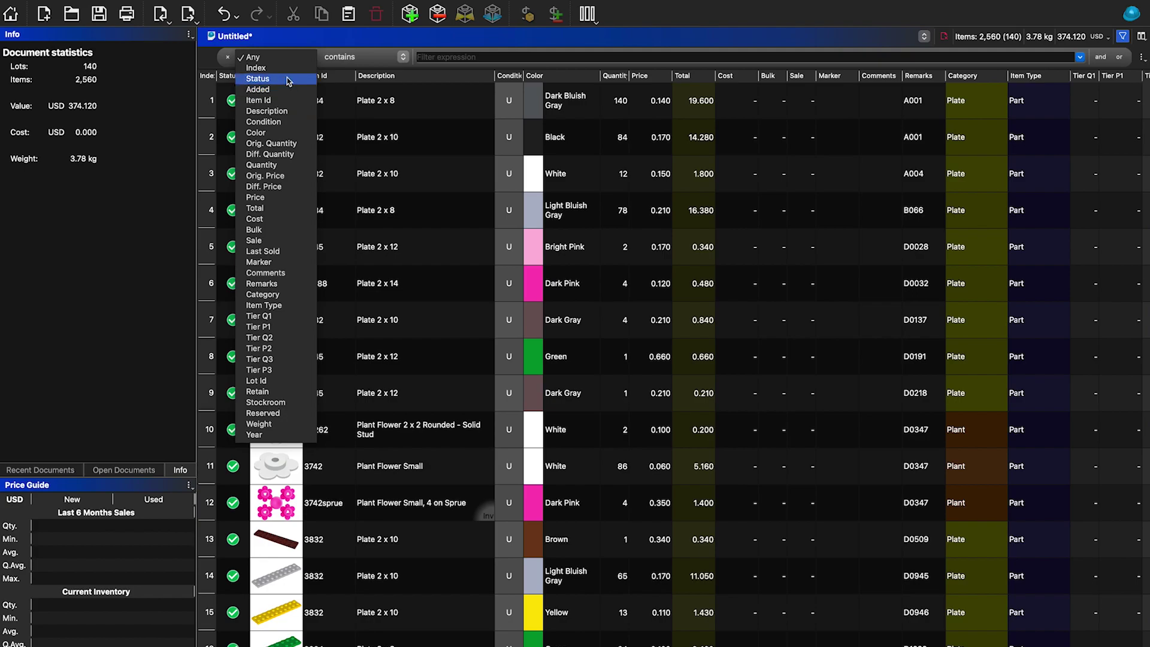
pyautogui.click(351, 58)
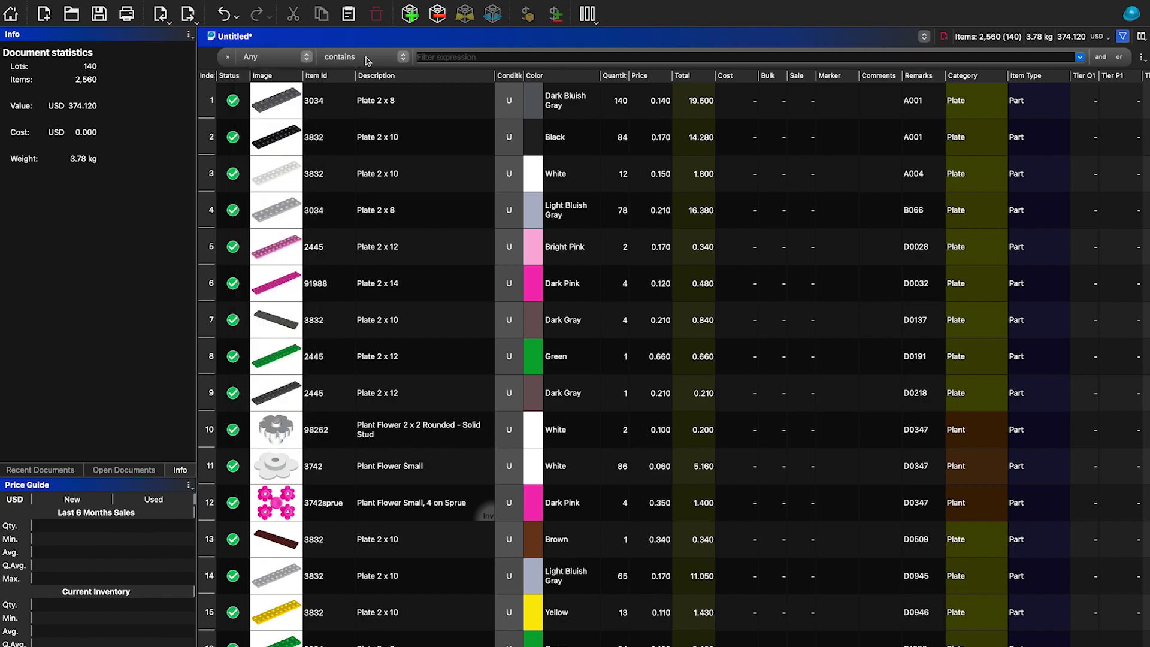
pyautogui.click(366, 60)
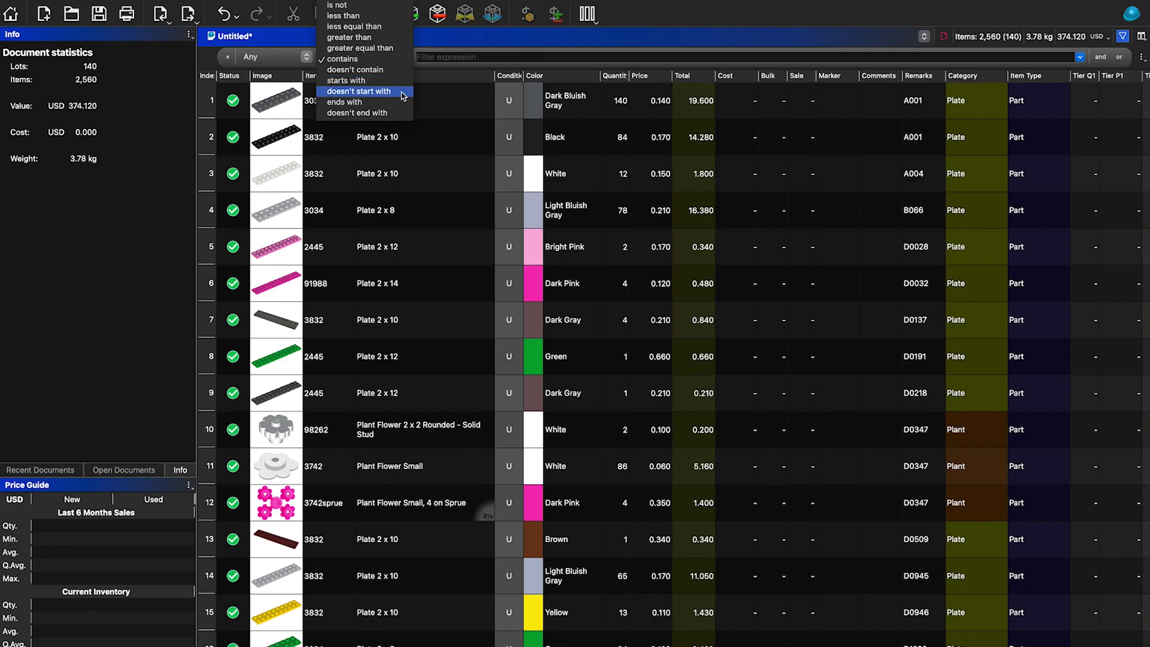
pyautogui.click(463, 59)
pyautogui.click(465, 58)
pyautogui.write('dark')
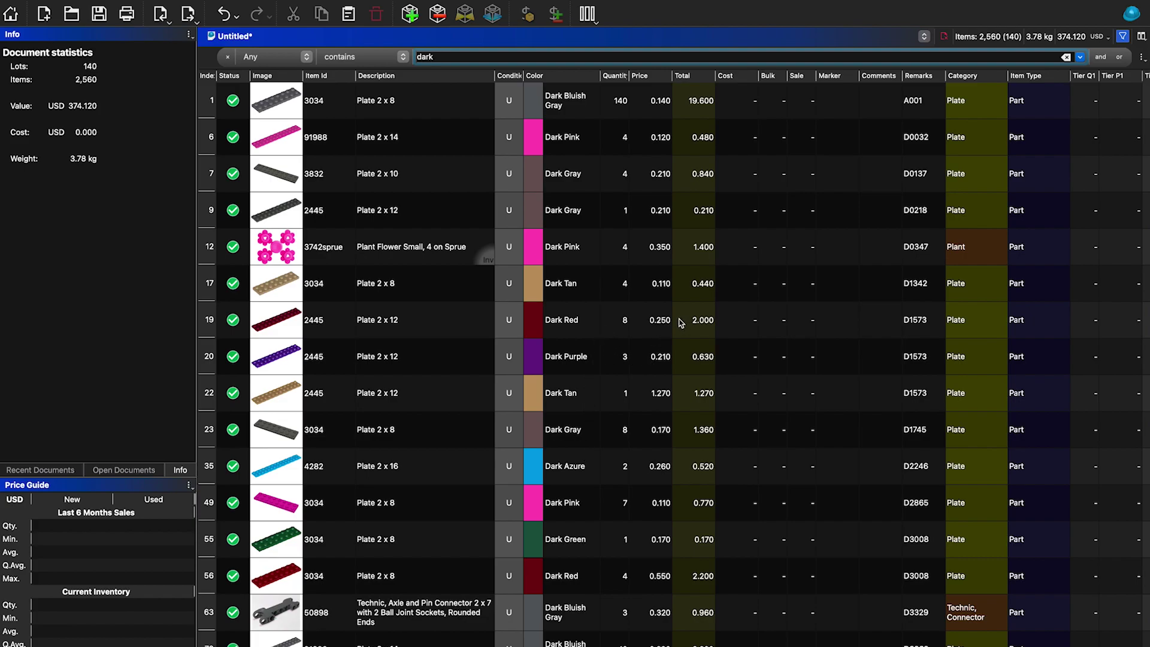
pyautogui.doubleClick(468, 57)
pyautogui.press('BackSpace')
pyautogui.click(279, 60)
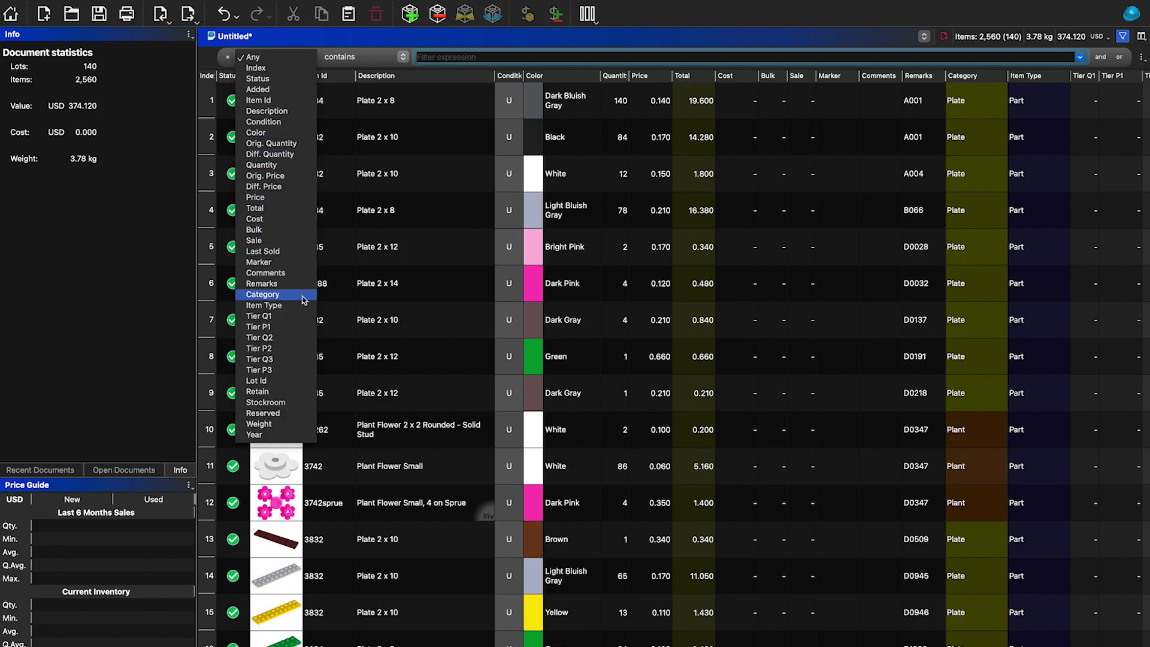
# Filter the inventory to Color is Black, leaving 10 of the 140 lots
pyautogui.click(270, 133)
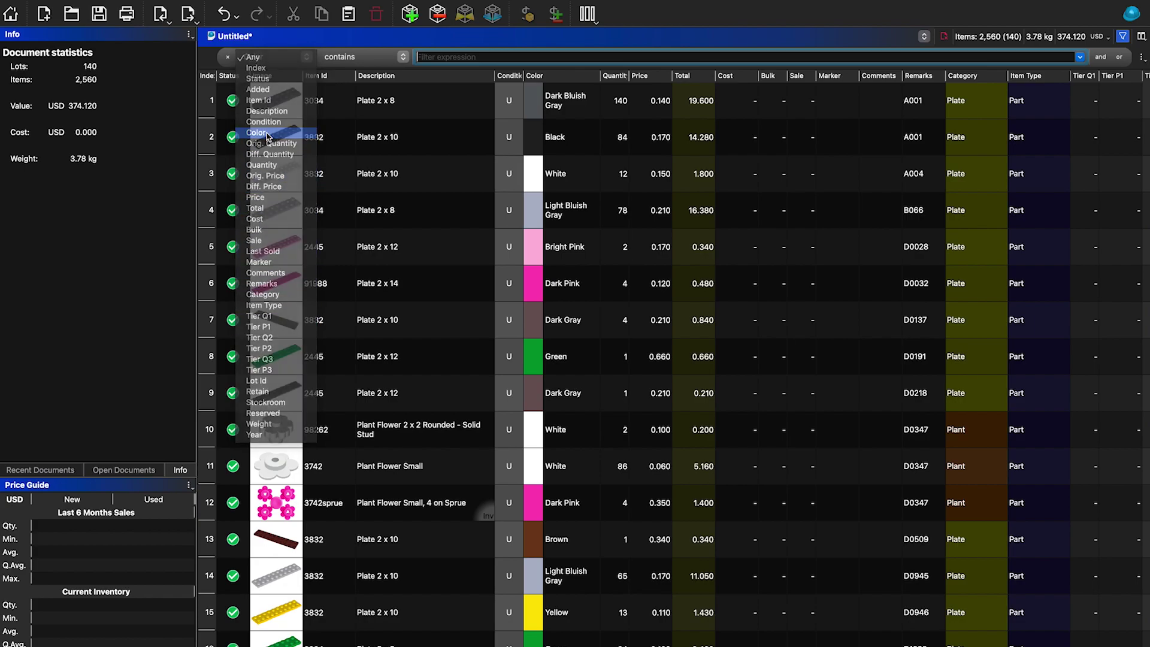
pyautogui.click(344, 60)
pyautogui.click(339, 7)
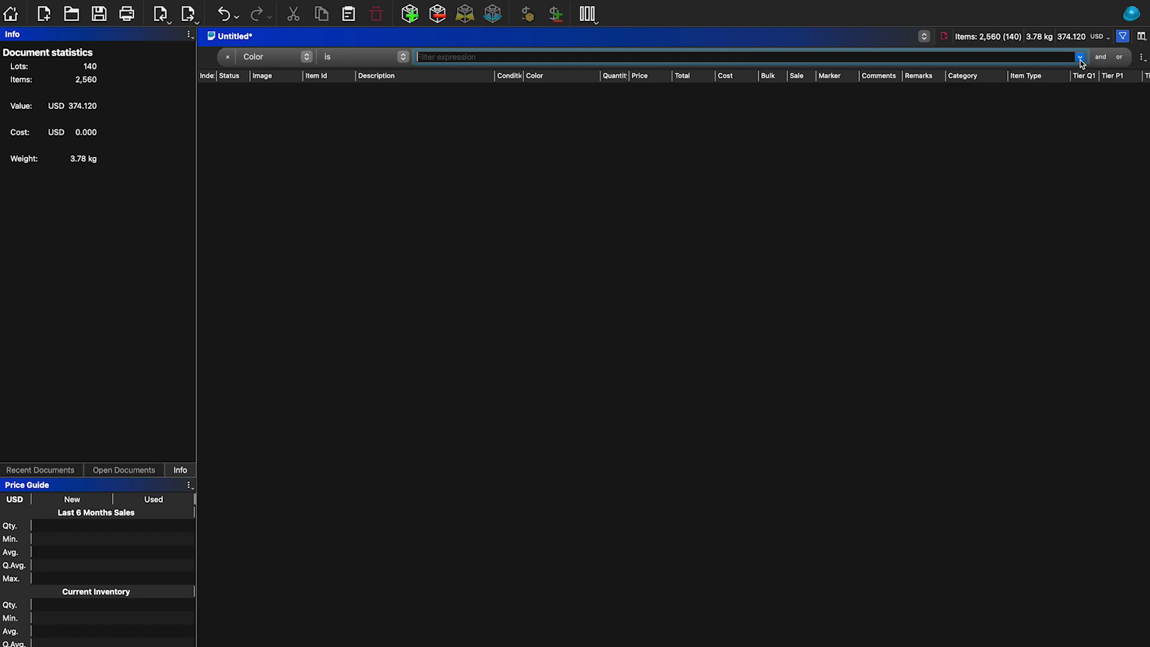
pyautogui.click(1081, 59)
pyautogui.scroll(-1, 735, 153)
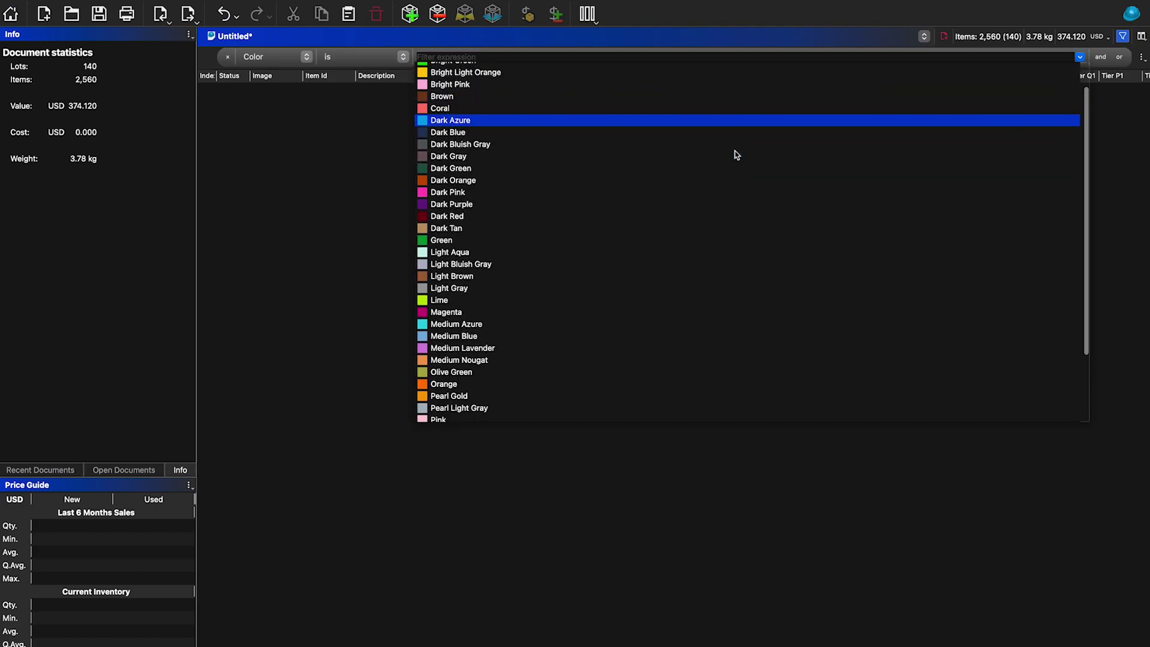
pyautogui.scroll(1, 733, 150)
pyautogui.click(463, 73)
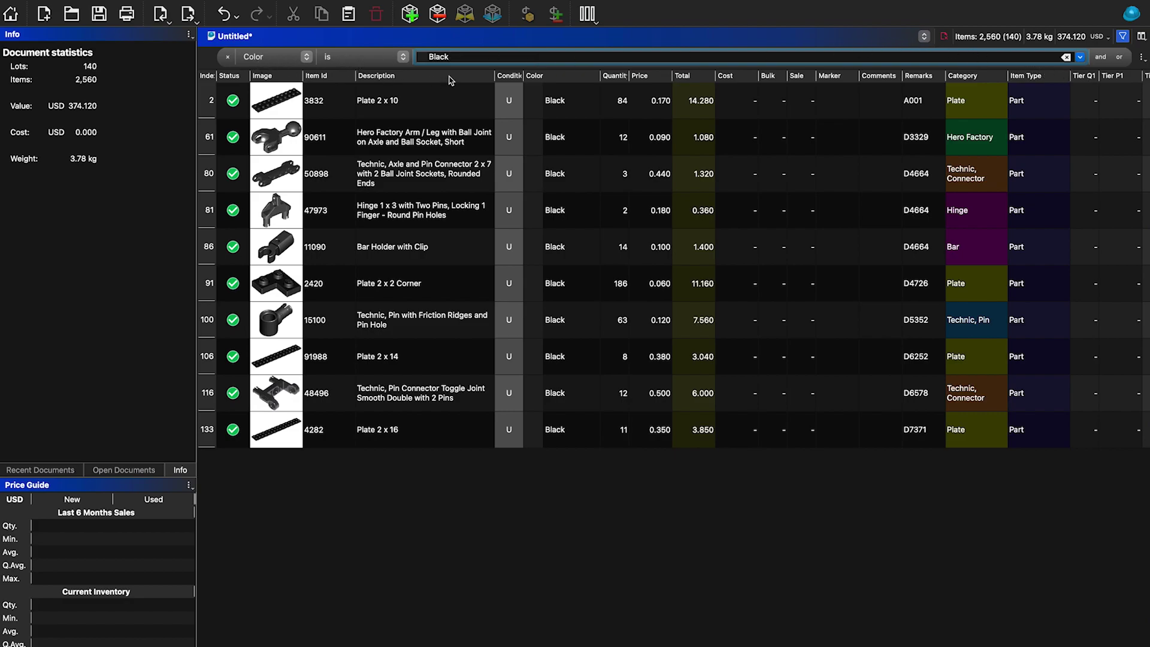
# Add a second filter condition joined to the first with or
pyautogui.click(1119, 58)
pyautogui.click(1104, 57)
pyautogui.click(1120, 58)
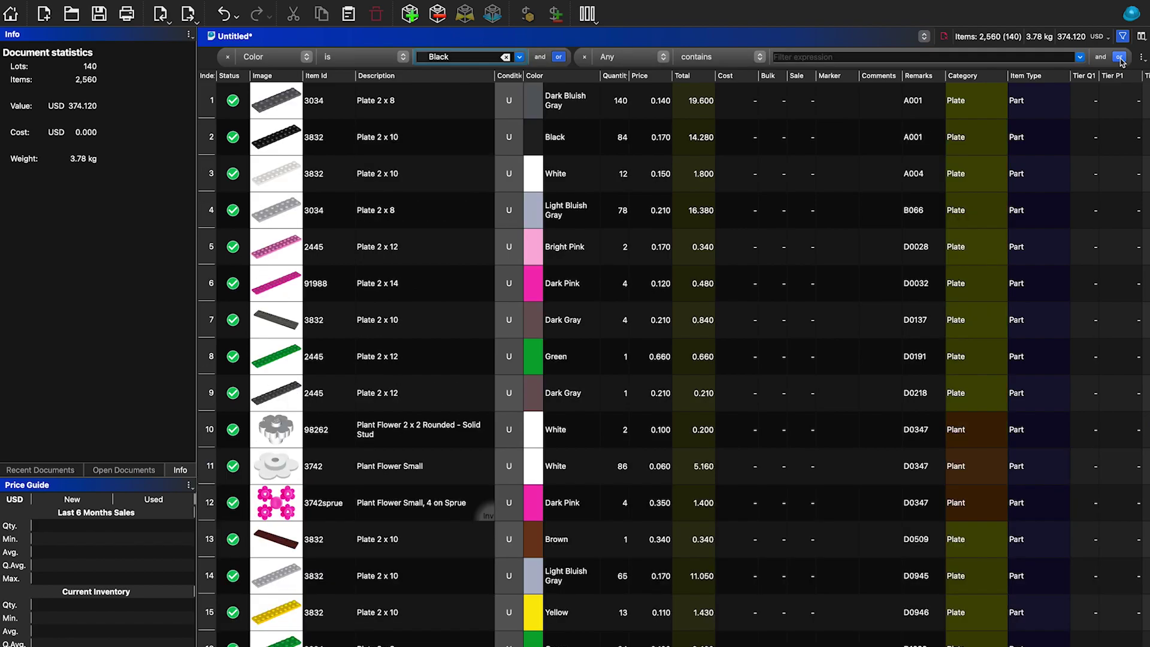
# Set the second condition to Color is Dark Bluish Gray
pyautogui.click(656, 57)
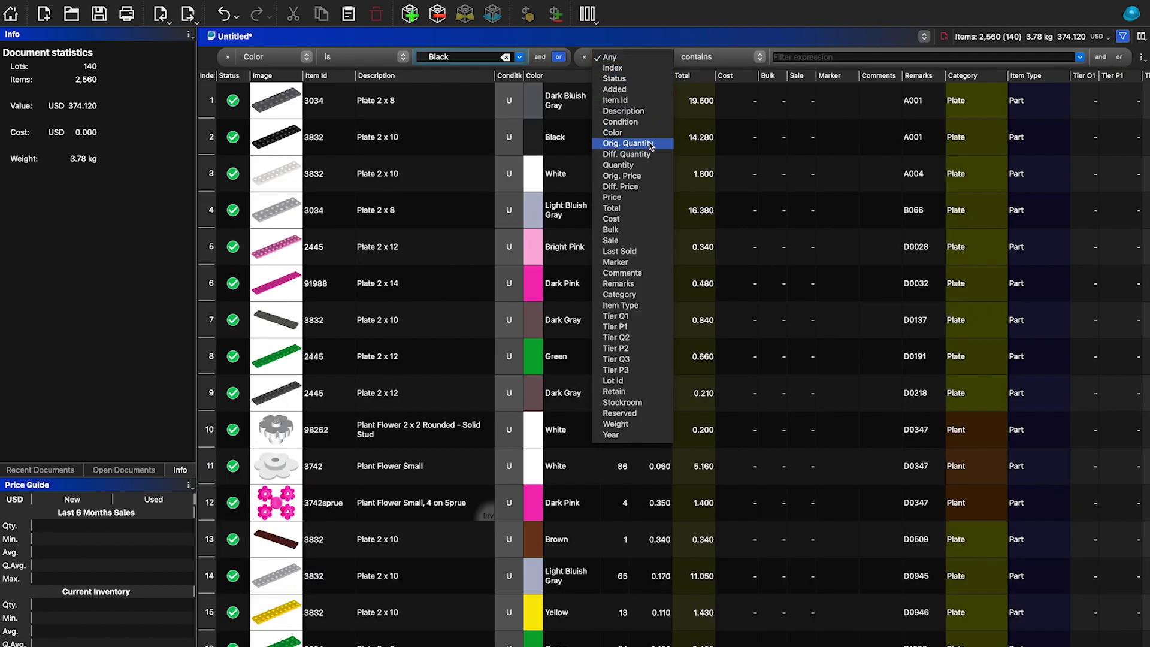
pyautogui.click(635, 132)
pyautogui.click(722, 57)
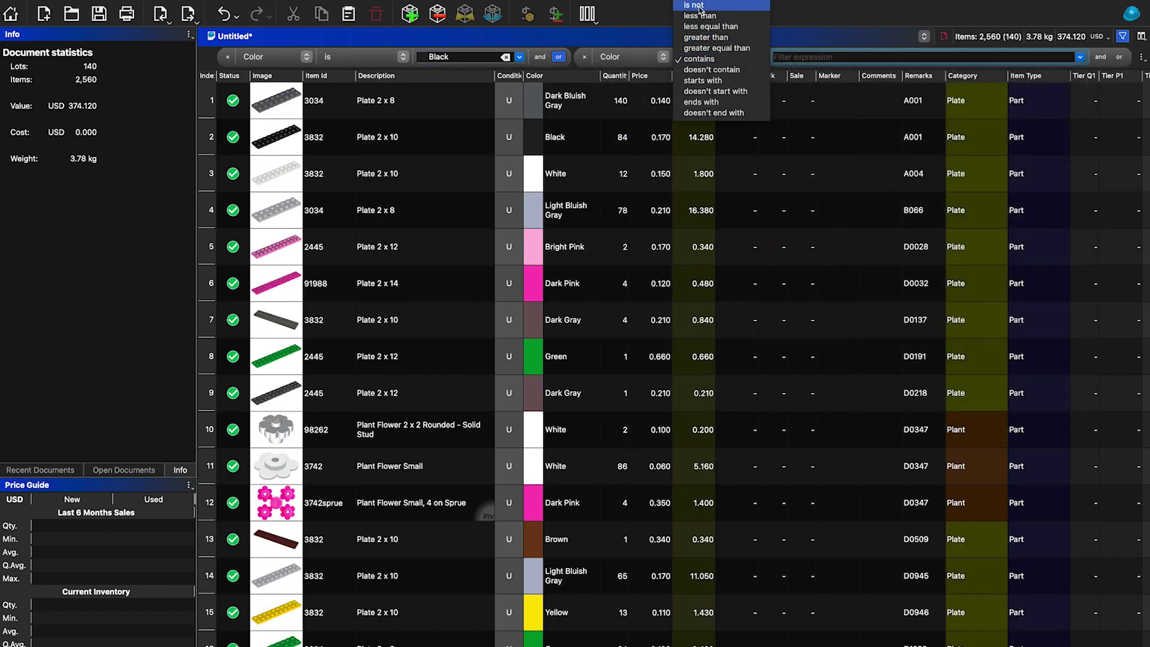
pyautogui.click(695, 7)
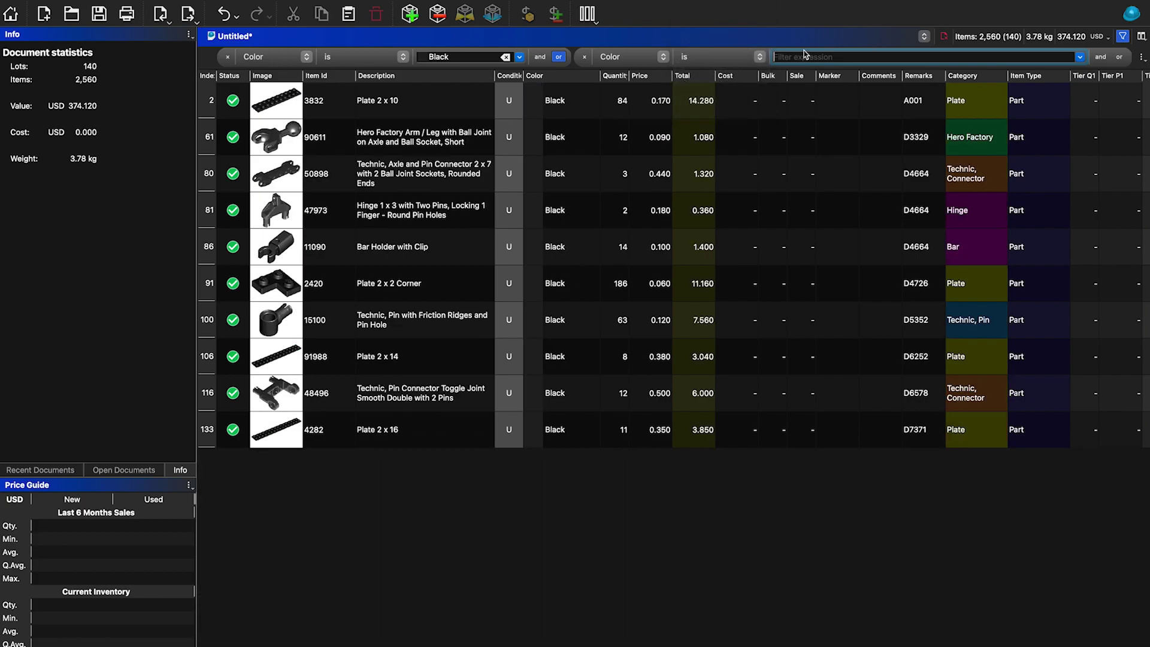
pyautogui.click(1080, 57)
pyautogui.click(833, 176)
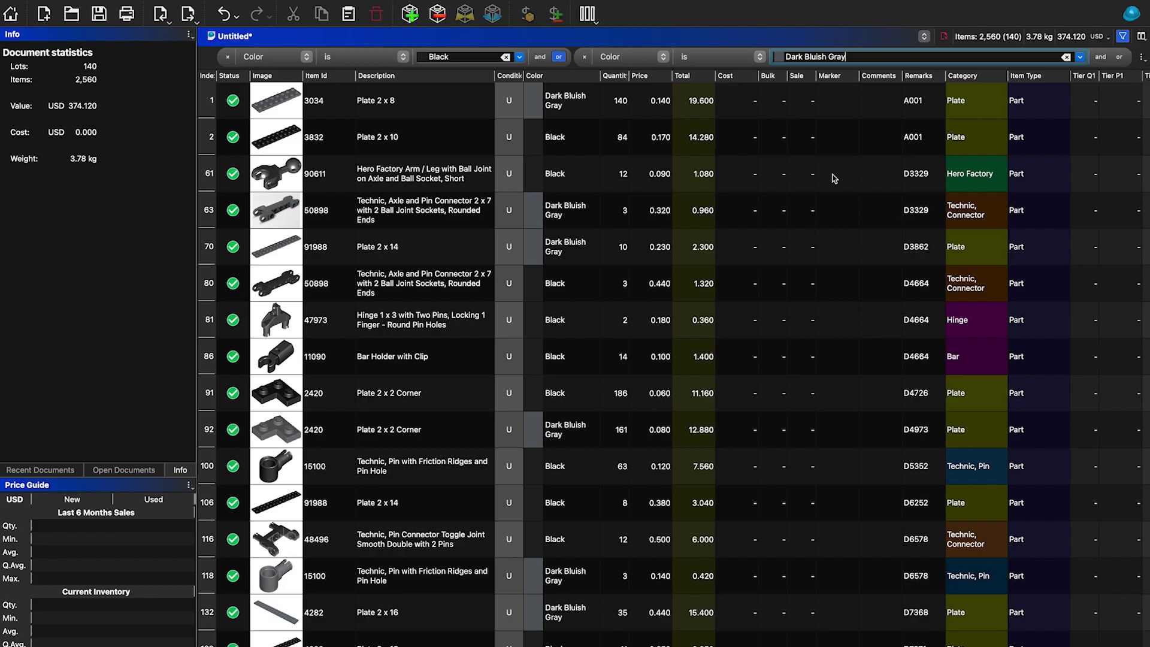
# Remove the Dark Bluish Gray condition and change the first to Remarks contains "D"
pyautogui.click(584, 57)
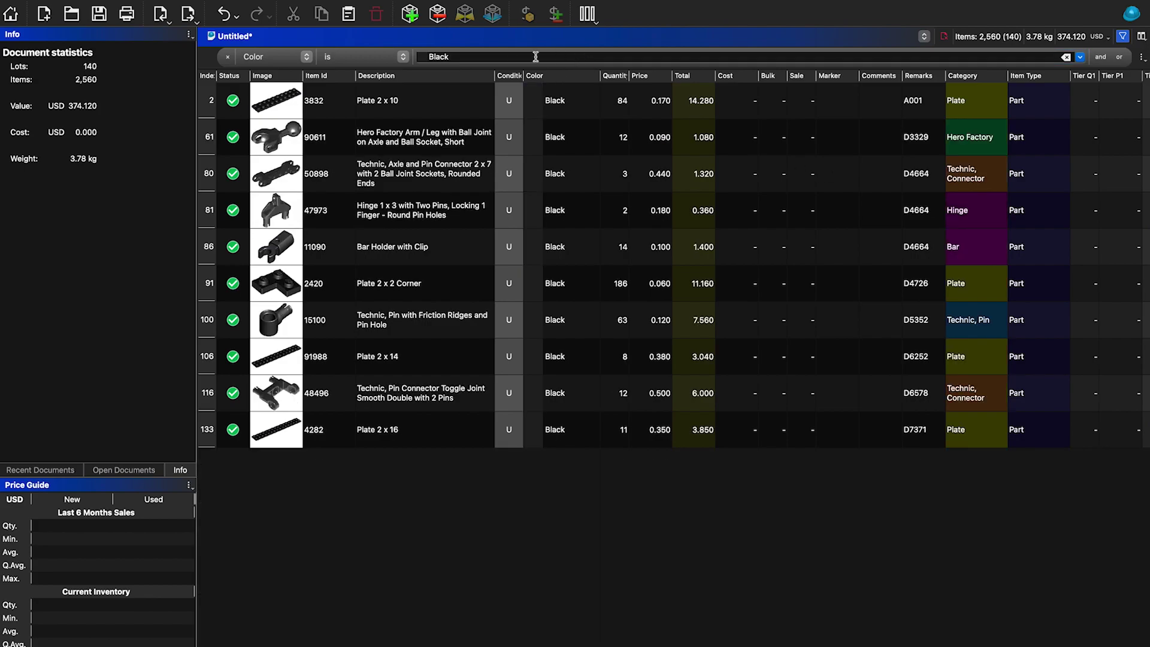
pyautogui.click(305, 57)
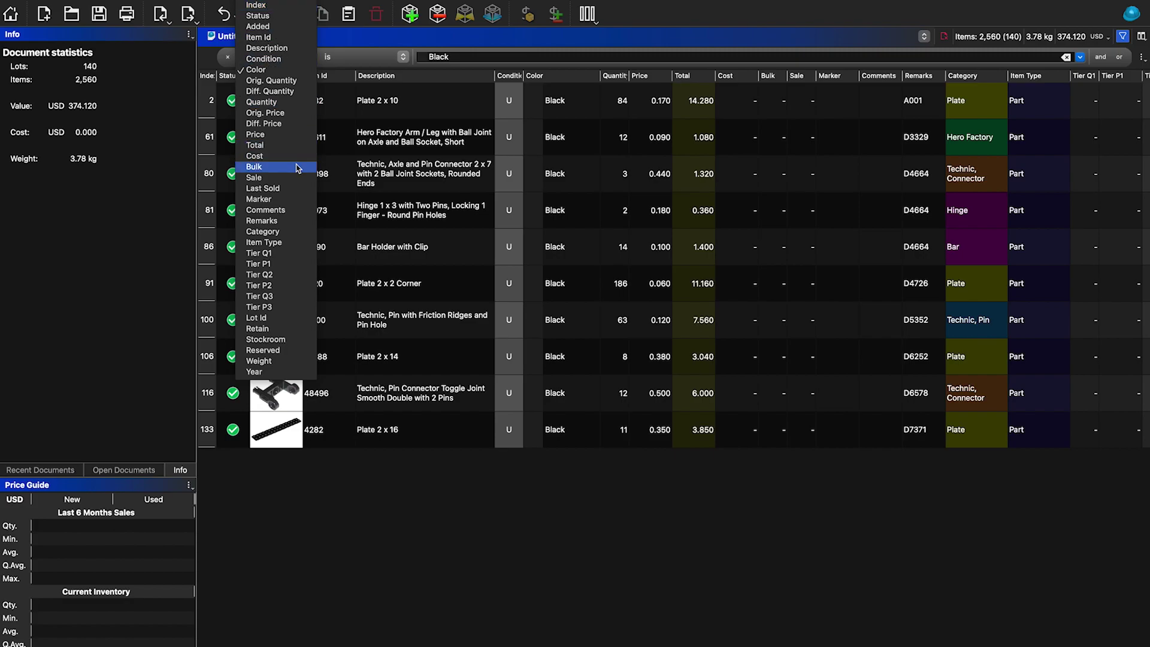
pyautogui.click(304, 220)
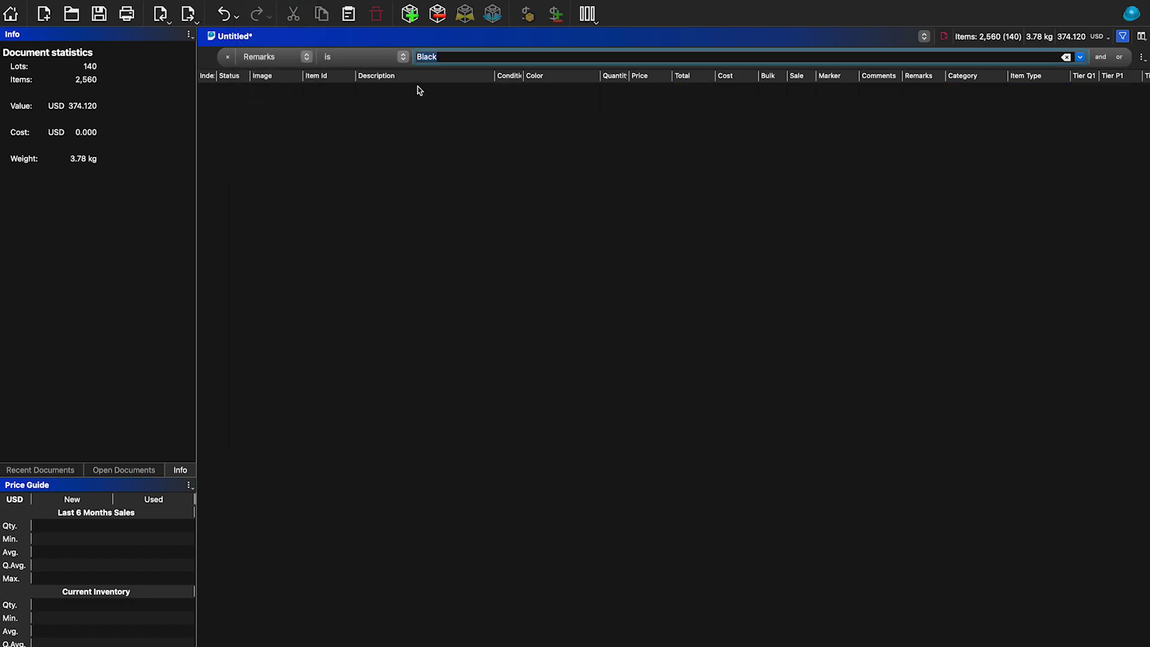
pyautogui.click(366, 57)
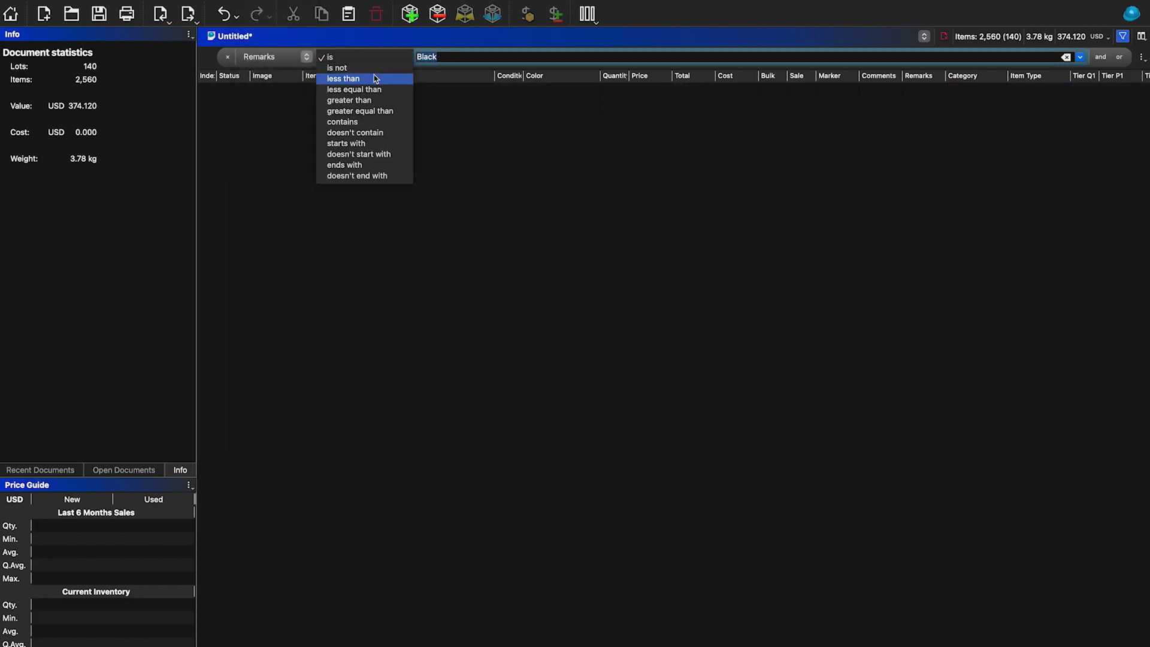
pyautogui.click(398, 121)
pyautogui.write('A')
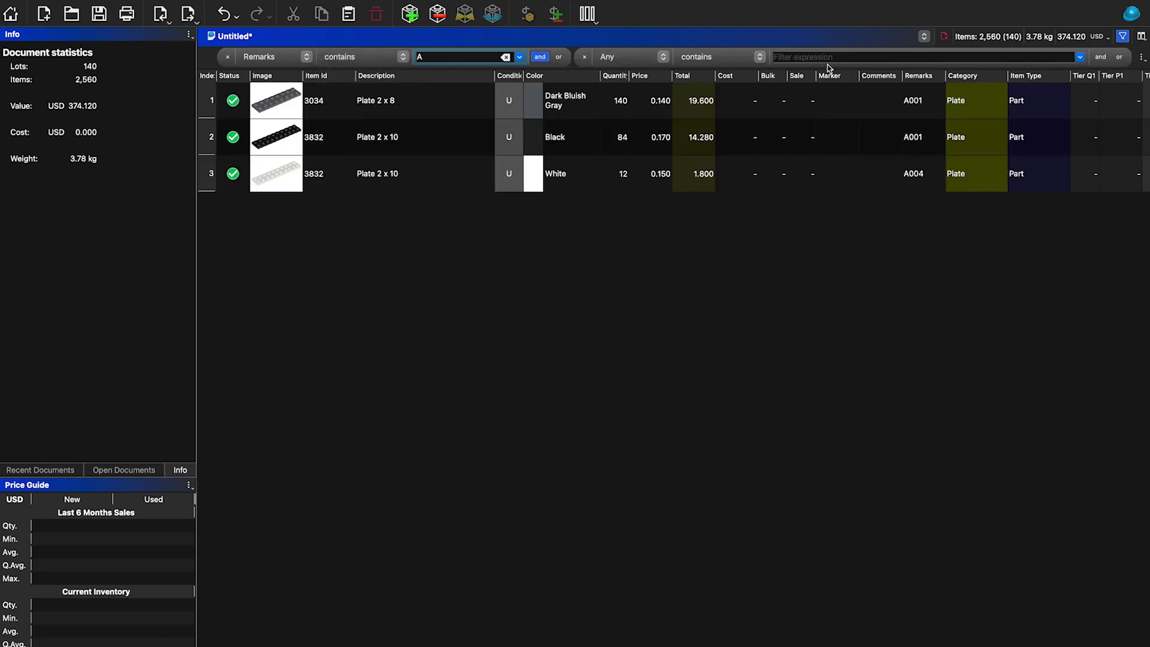
pyautogui.write('D')
# Set the second condition to Remarks contains "1"
pyautogui.click(644, 58)
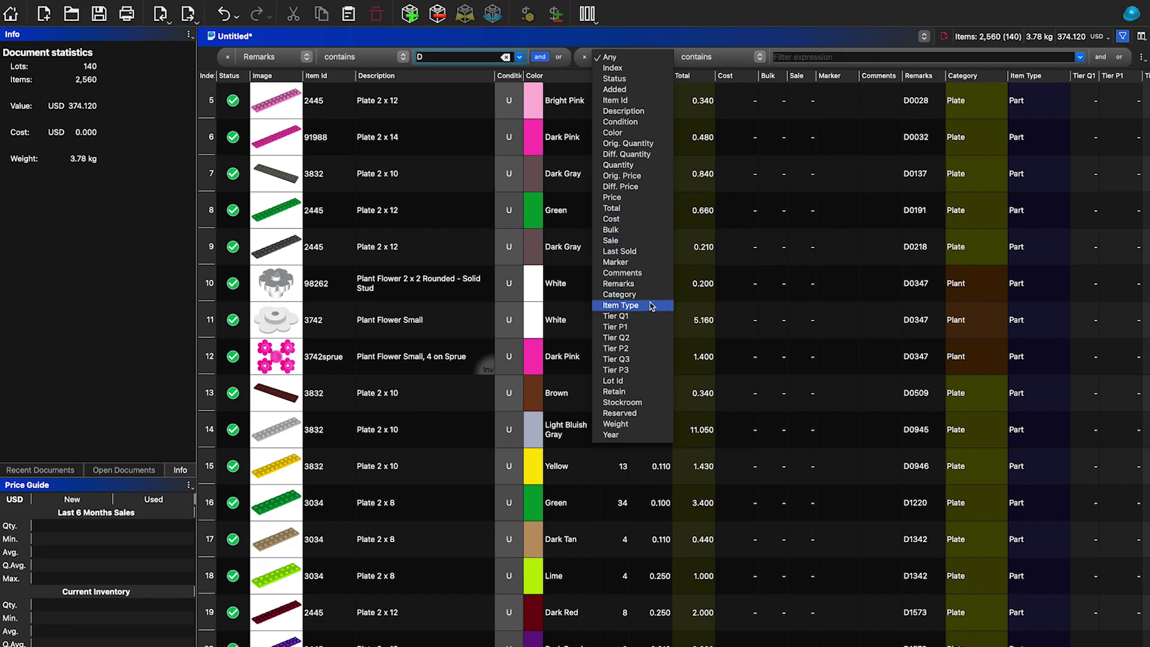
pyautogui.click(639, 284)
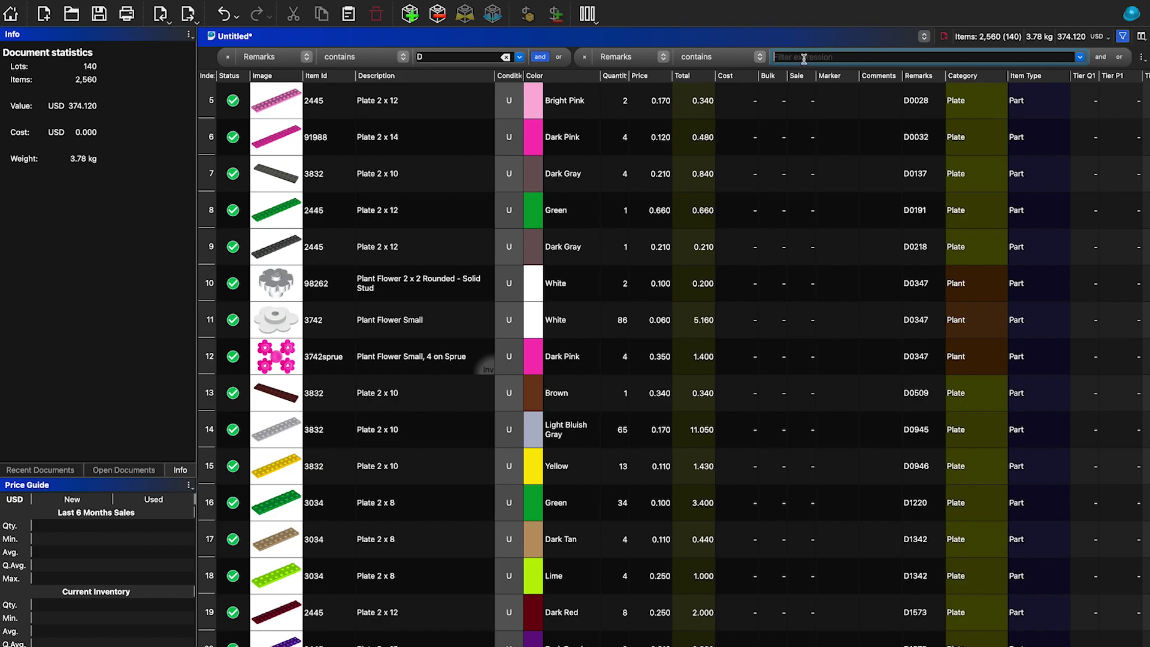
pyautogui.write('1')
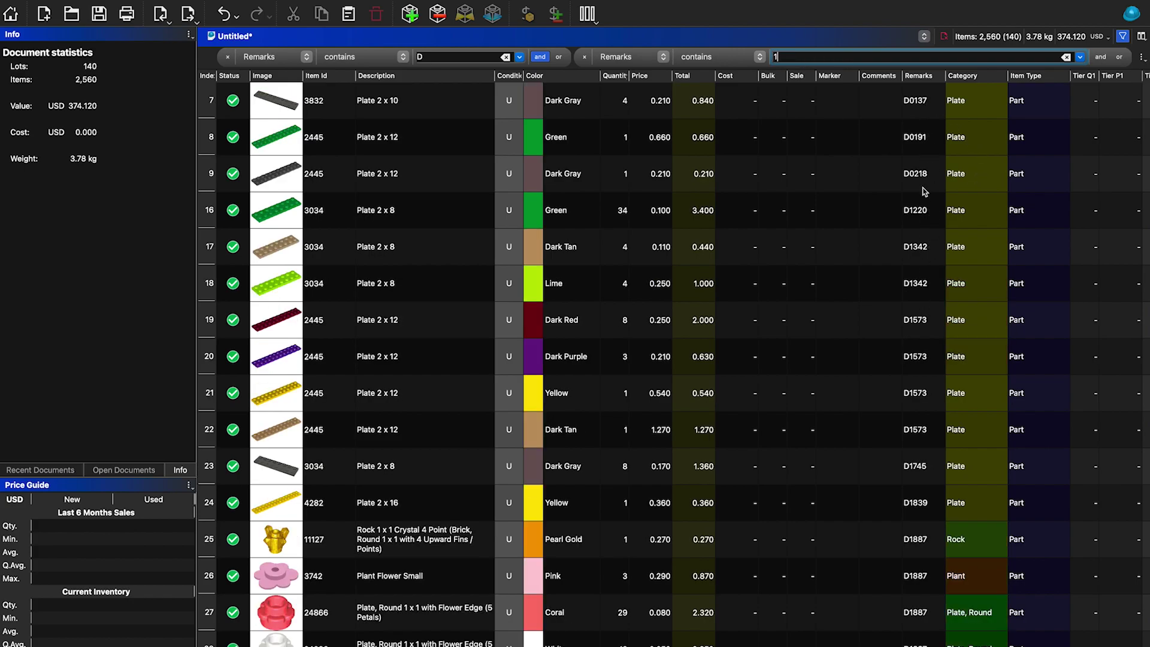
pyautogui.scroll(-3, 910, 370)
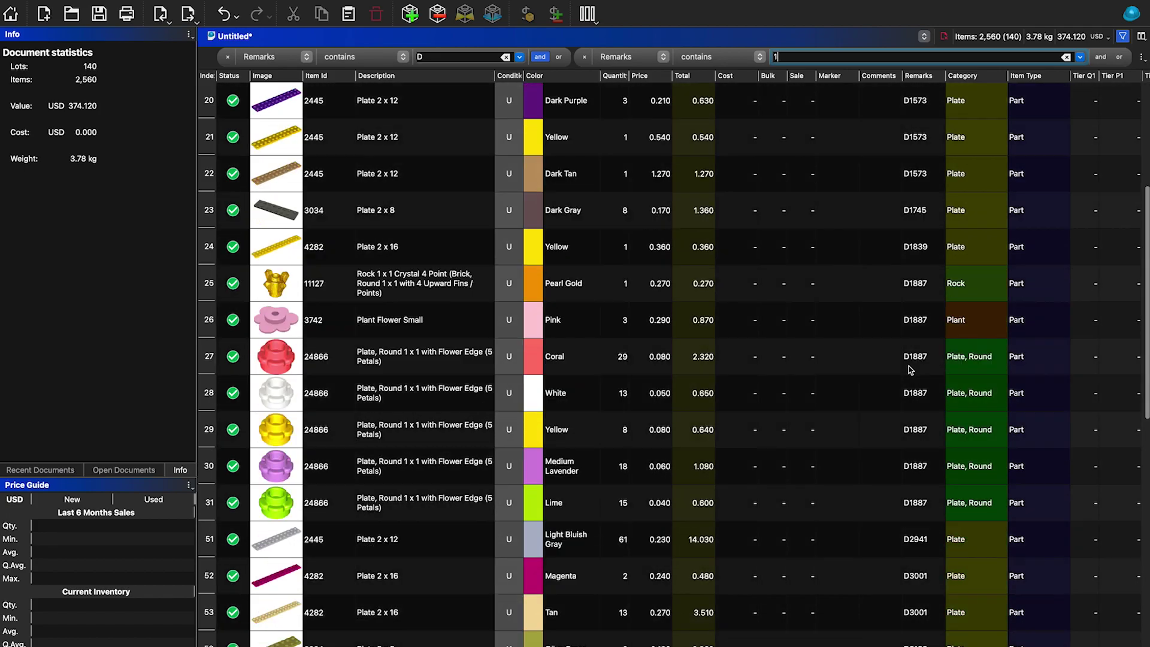
pyautogui.scroll(3, 911, 370)
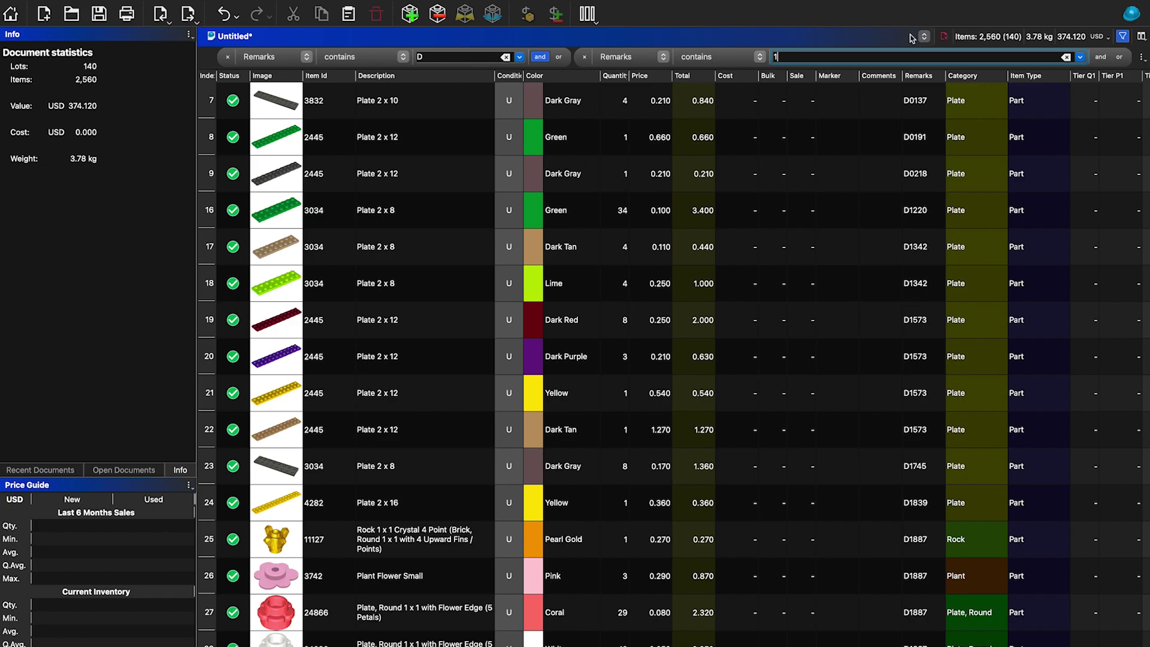
# Append four empty Any-contains conditions, joined alternately with and and or
pyautogui.click(1103, 57)
pyautogui.click(1119, 76)
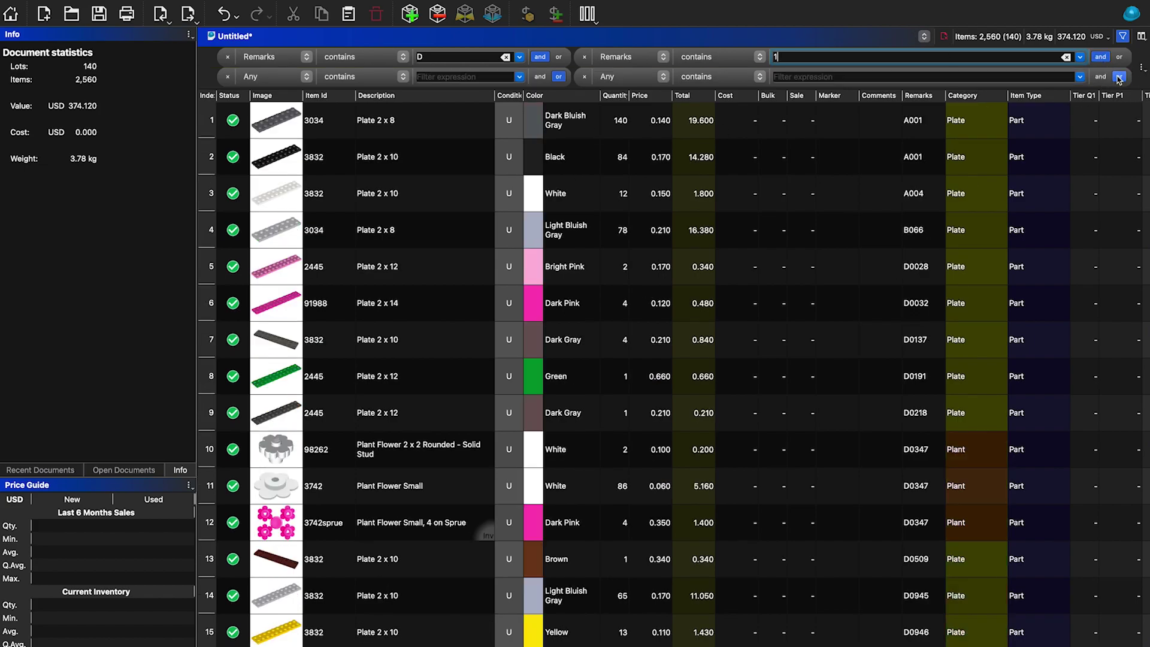
pyautogui.click(1102, 76)
pyautogui.click(1119, 95)
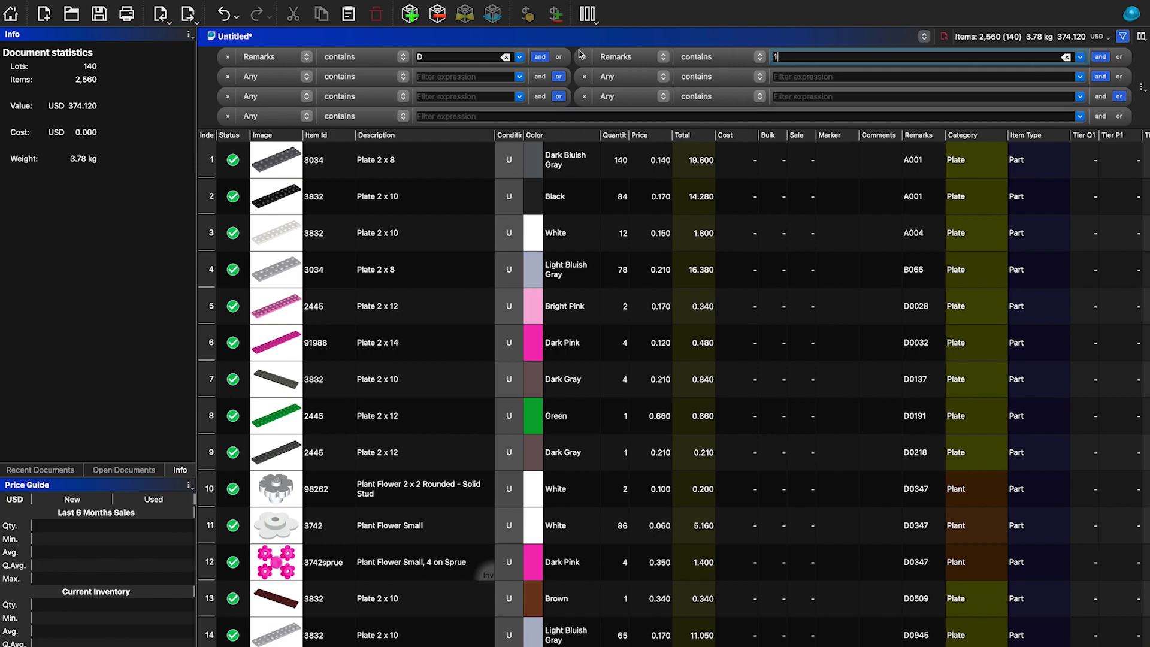
pyautogui.click(623, 58)
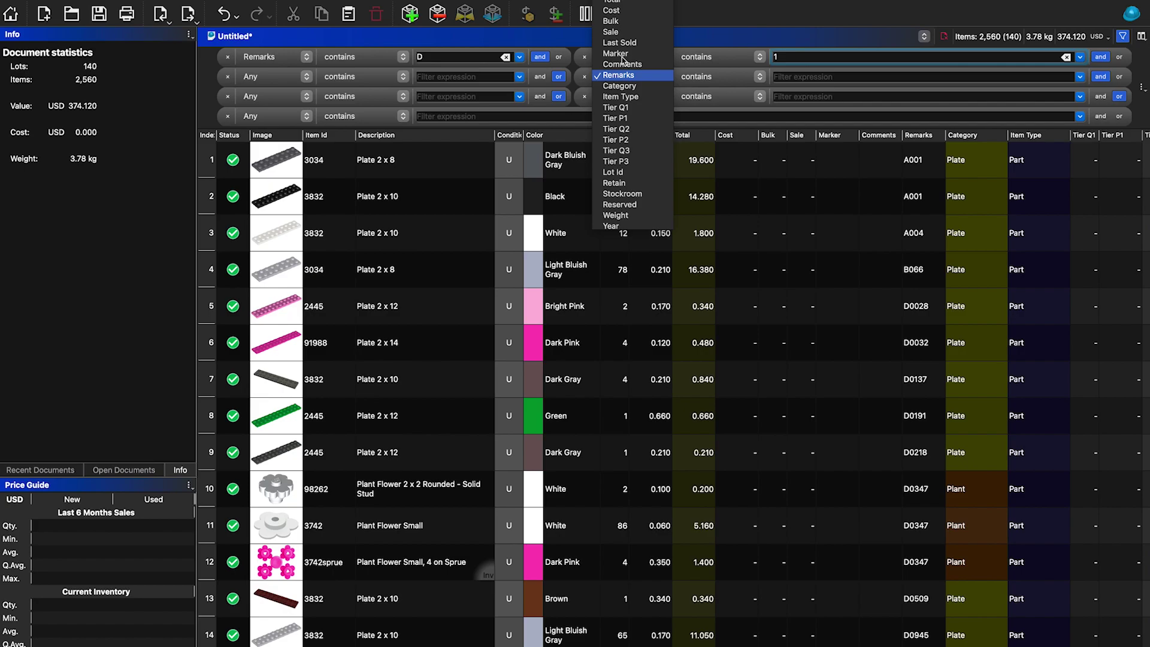